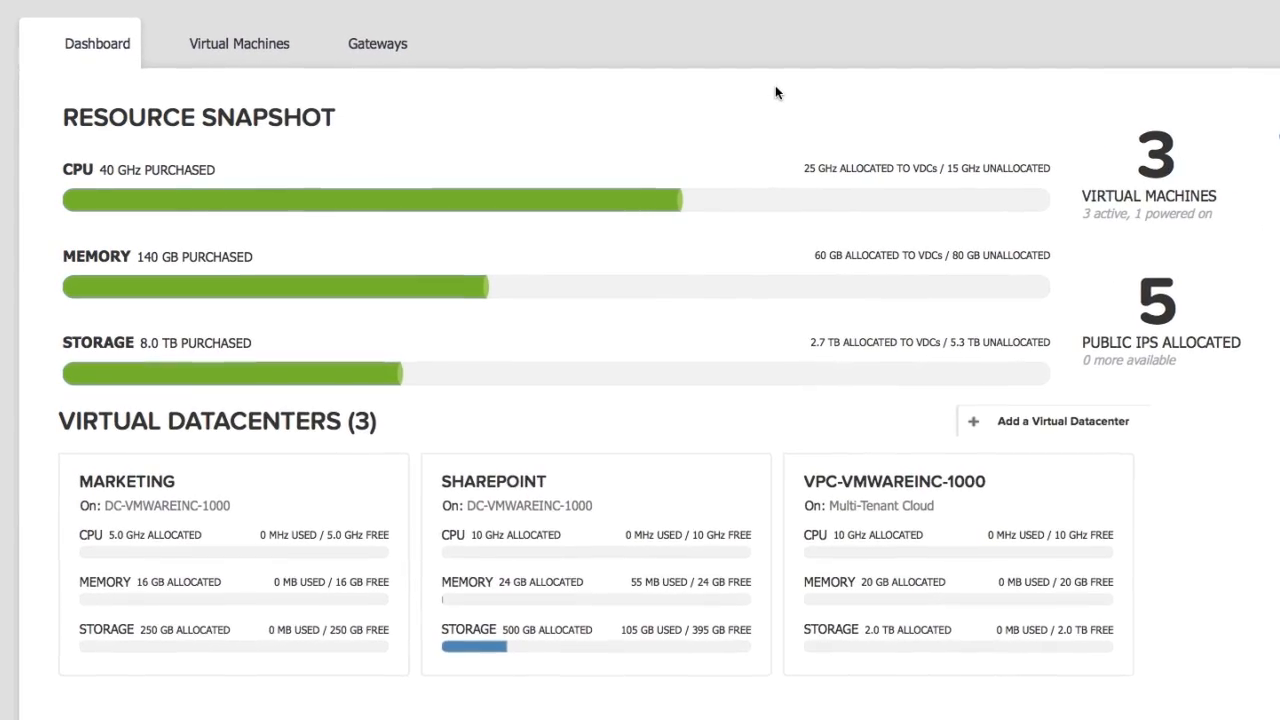
Open the Sharepoint virtual datacenter's networks for management in vCloud Director
left_click(640, 465)
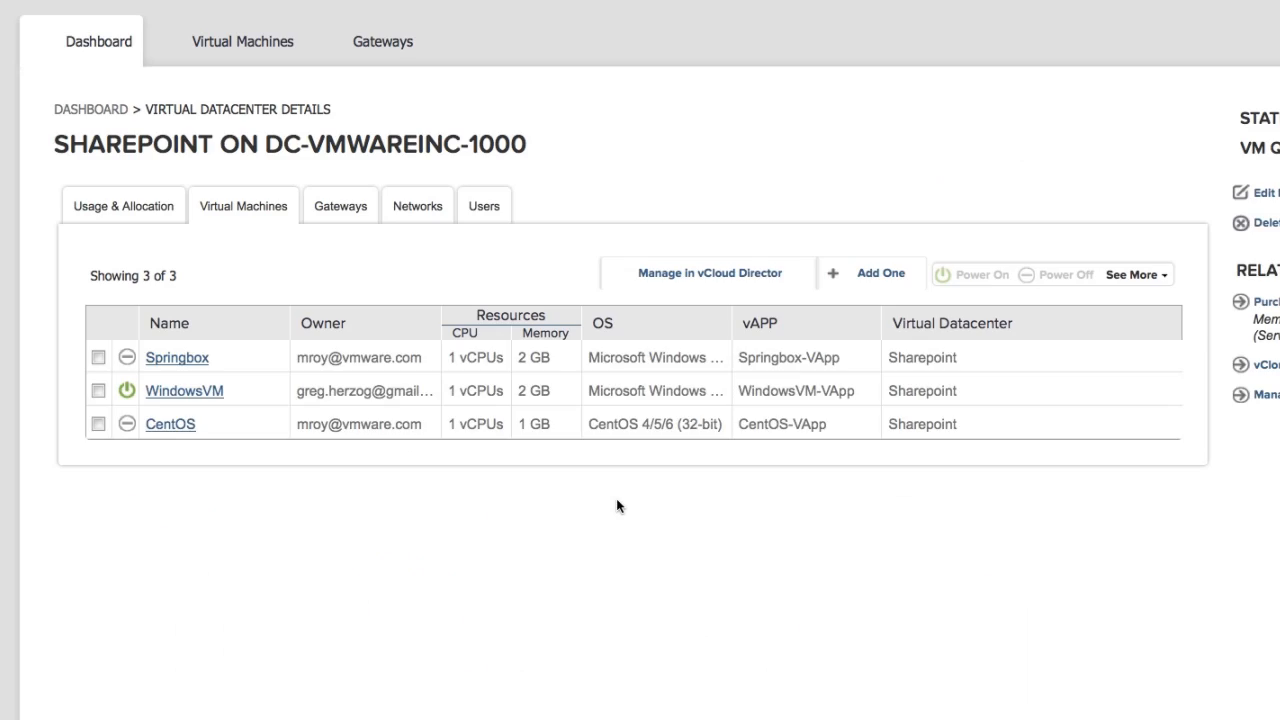
left_click(417, 207)
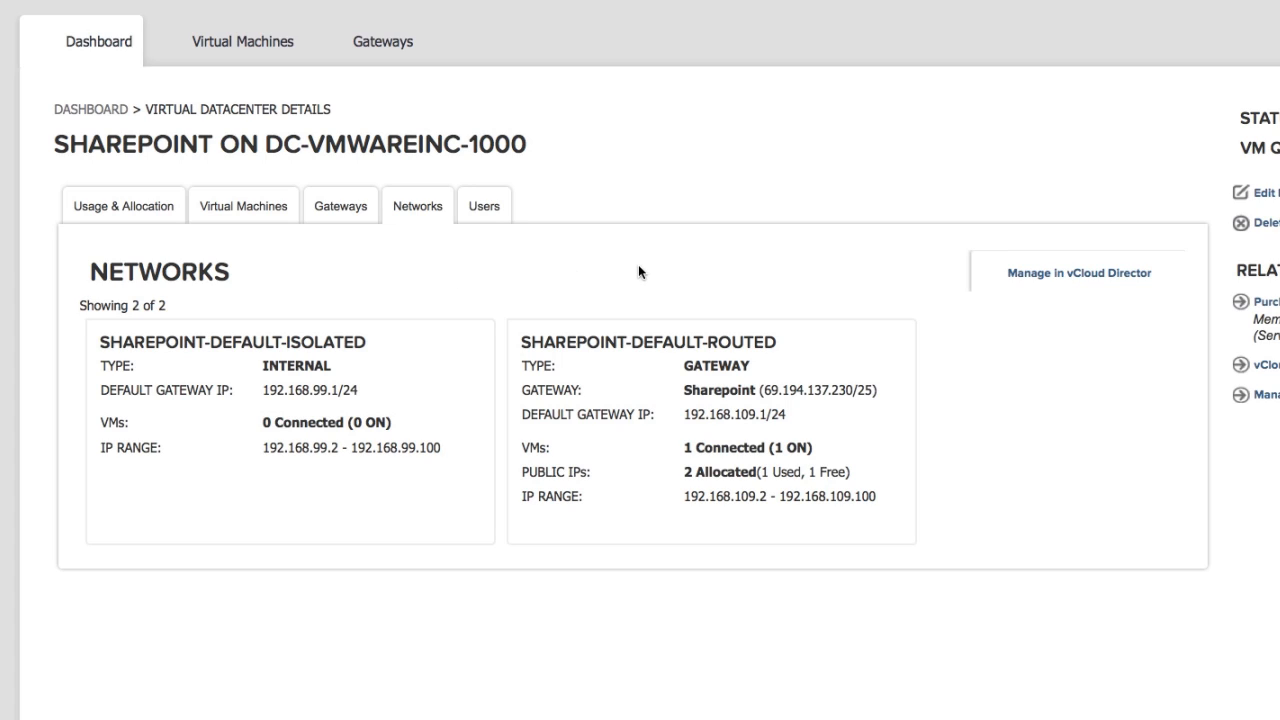
left_click(1092, 278)
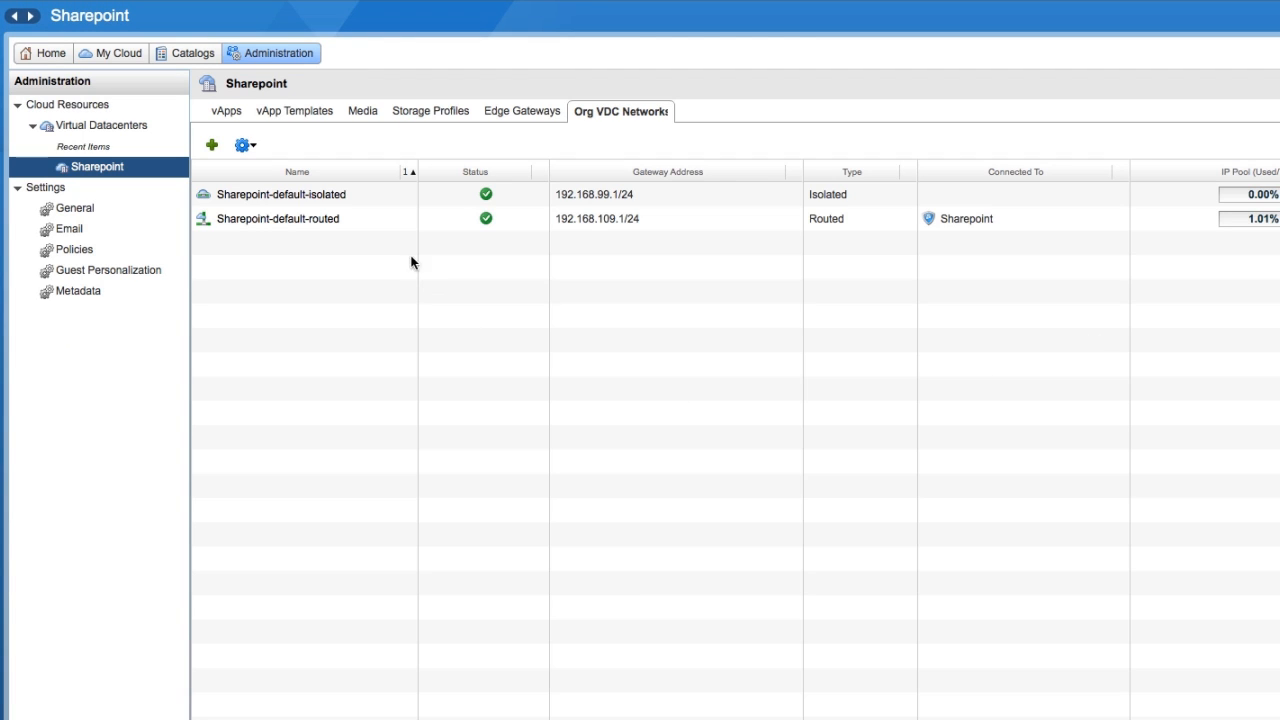
Examine the DHCP service of the Sharepoint-default-isolated network, including its pool's IP range and lease times
left_click(322, 200)
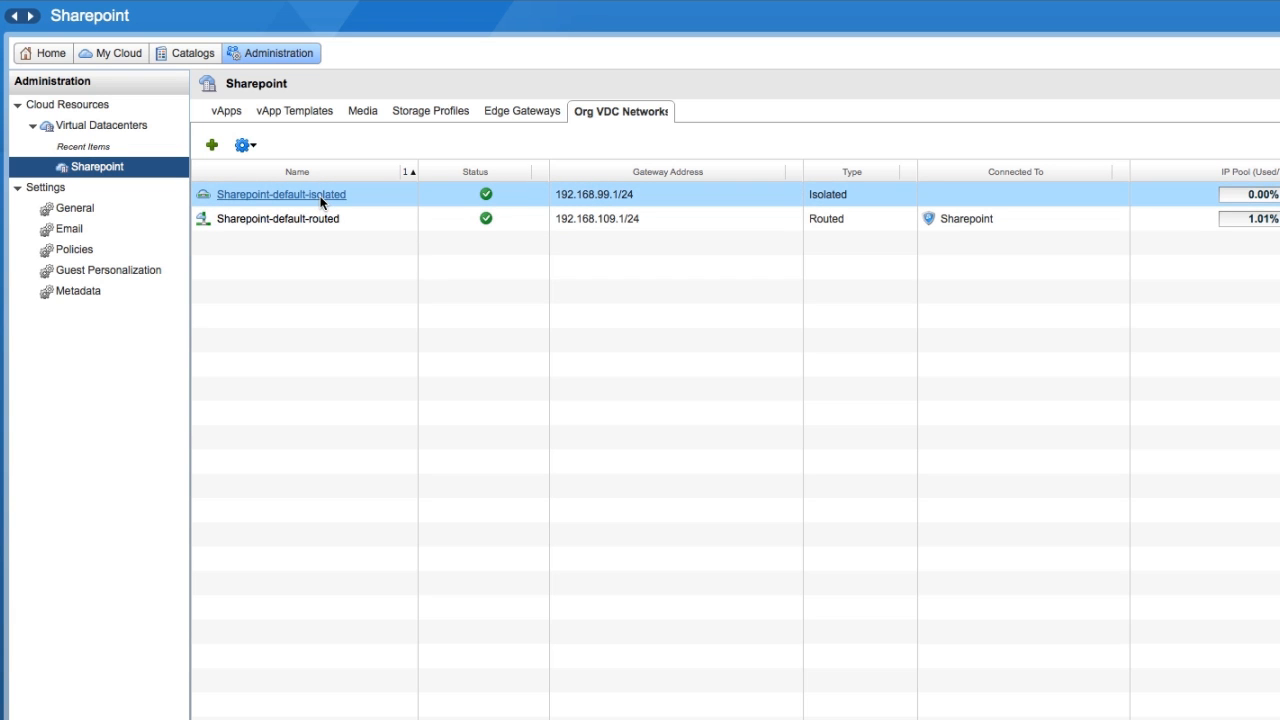
right_click(322, 201)
left_click(368, 231)
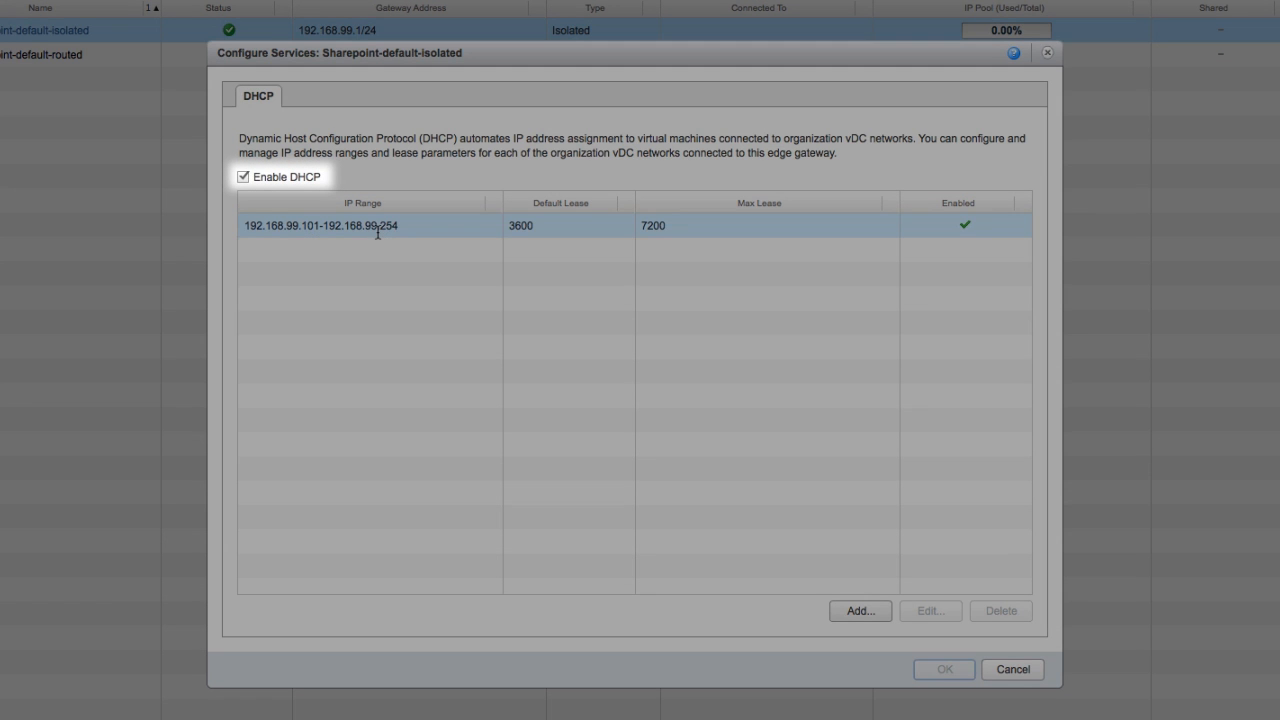
left_click(378, 228)
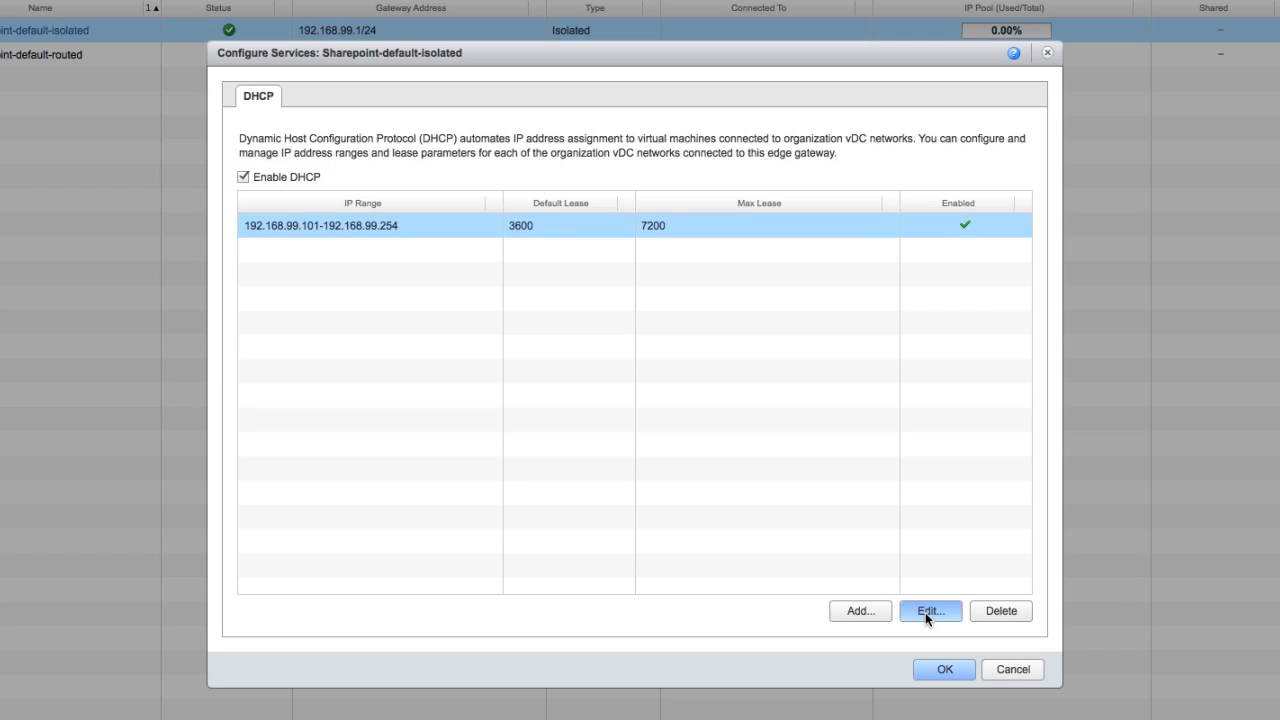
left_click(928, 611)
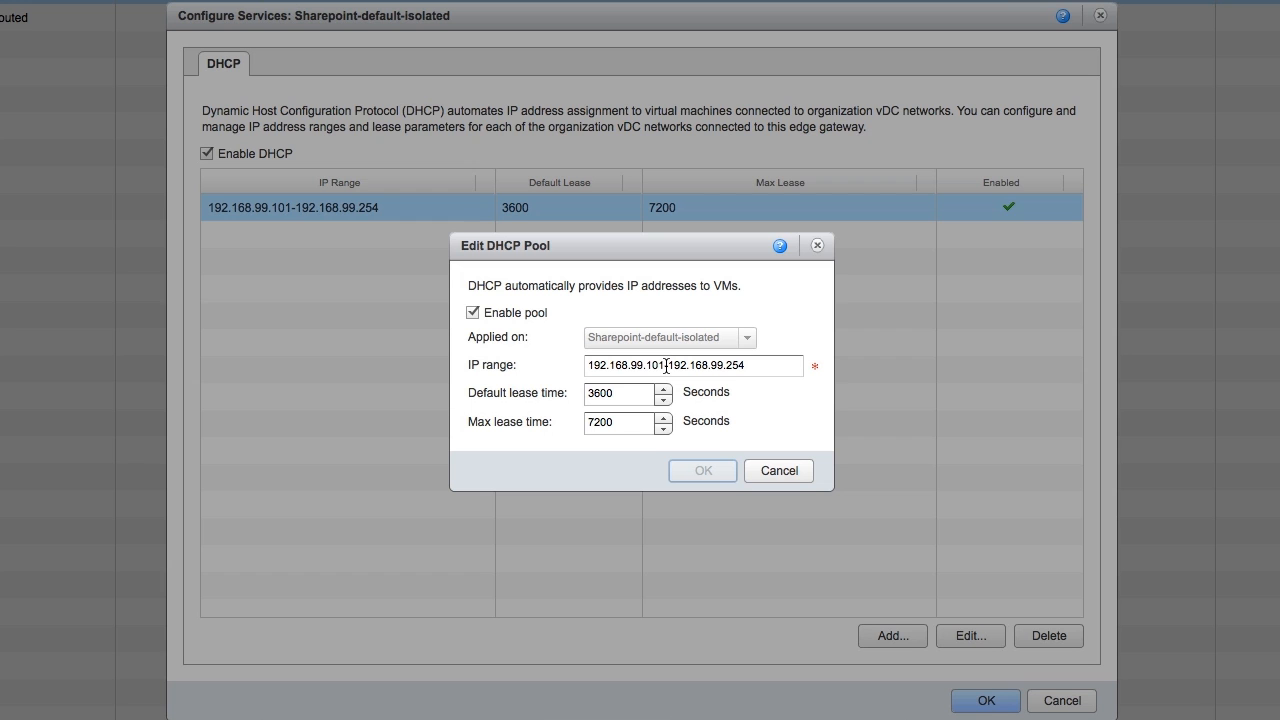
left_click(777, 471)
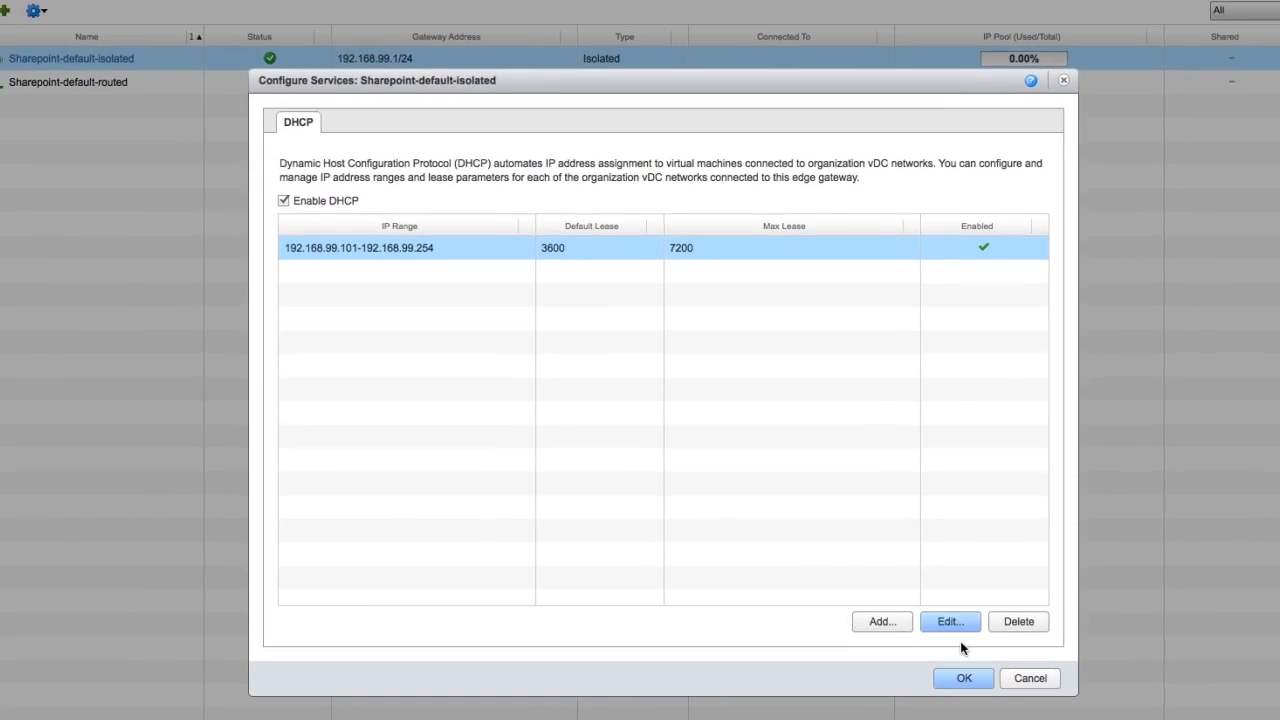
left_click(1030, 678)
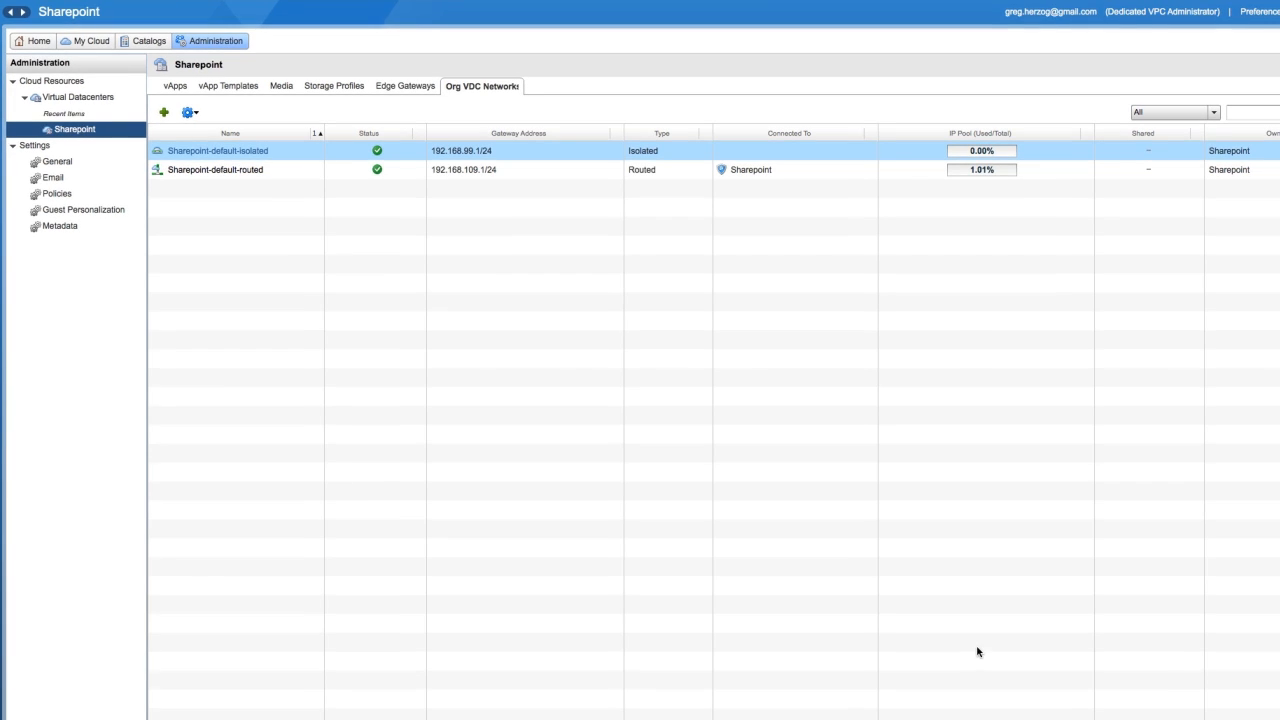
left_click(229, 171)
right_click(228, 171)
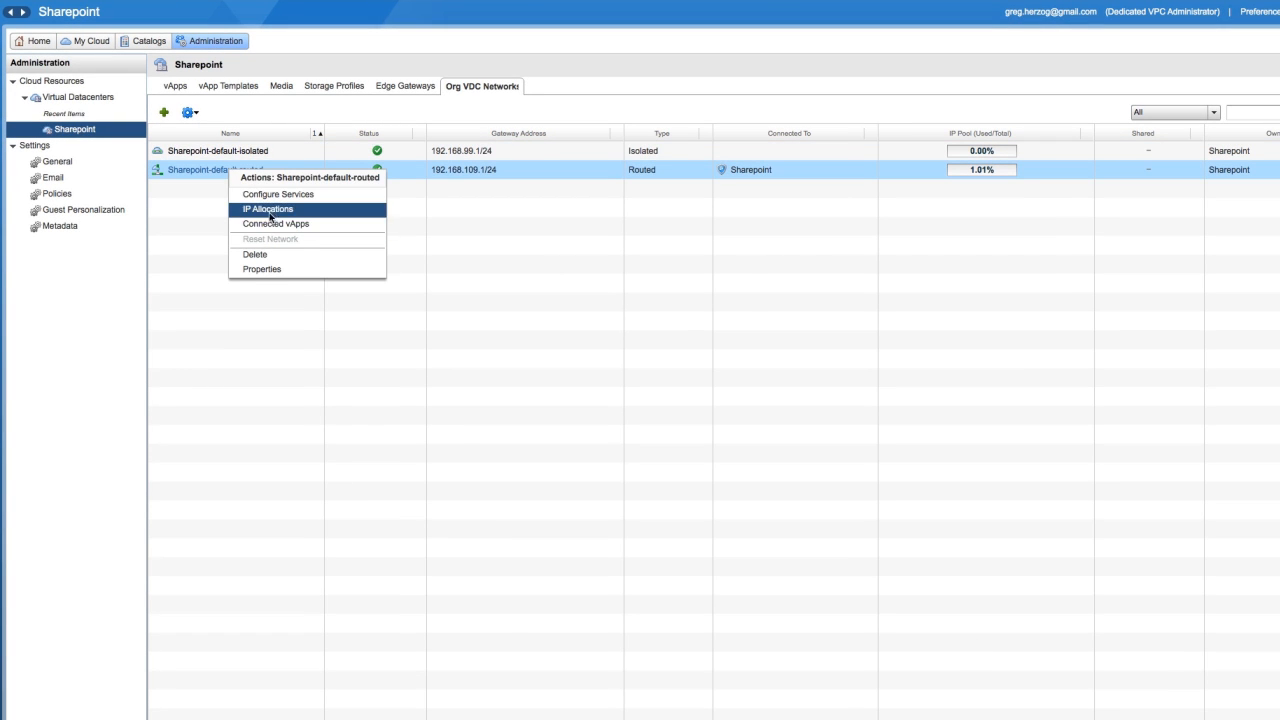
left_click(272, 194)
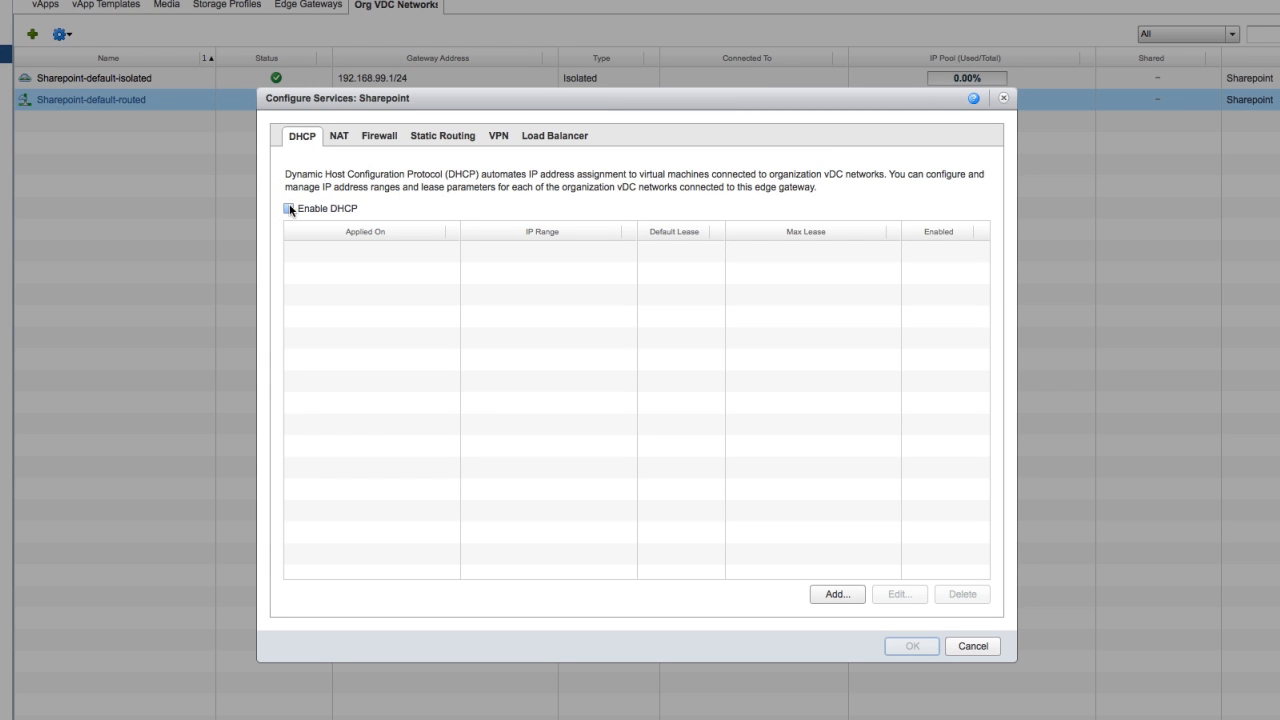
left_click(289, 209)
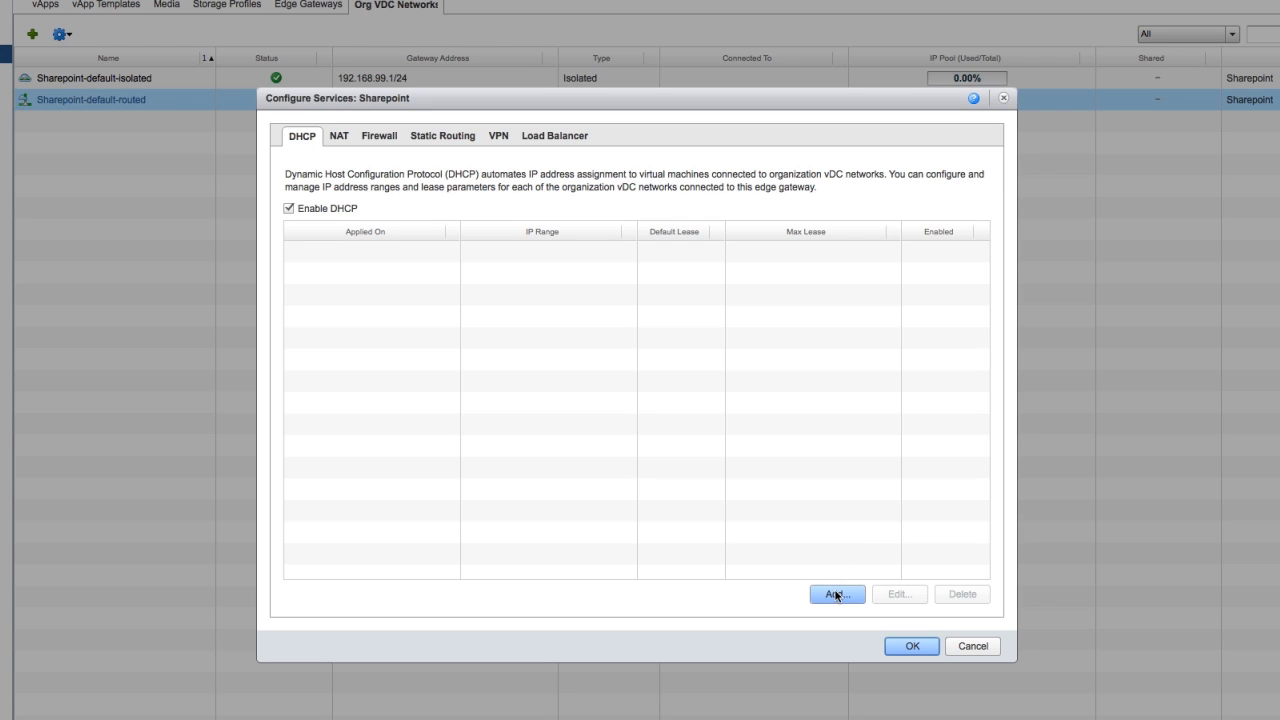
left_click(963, 645)
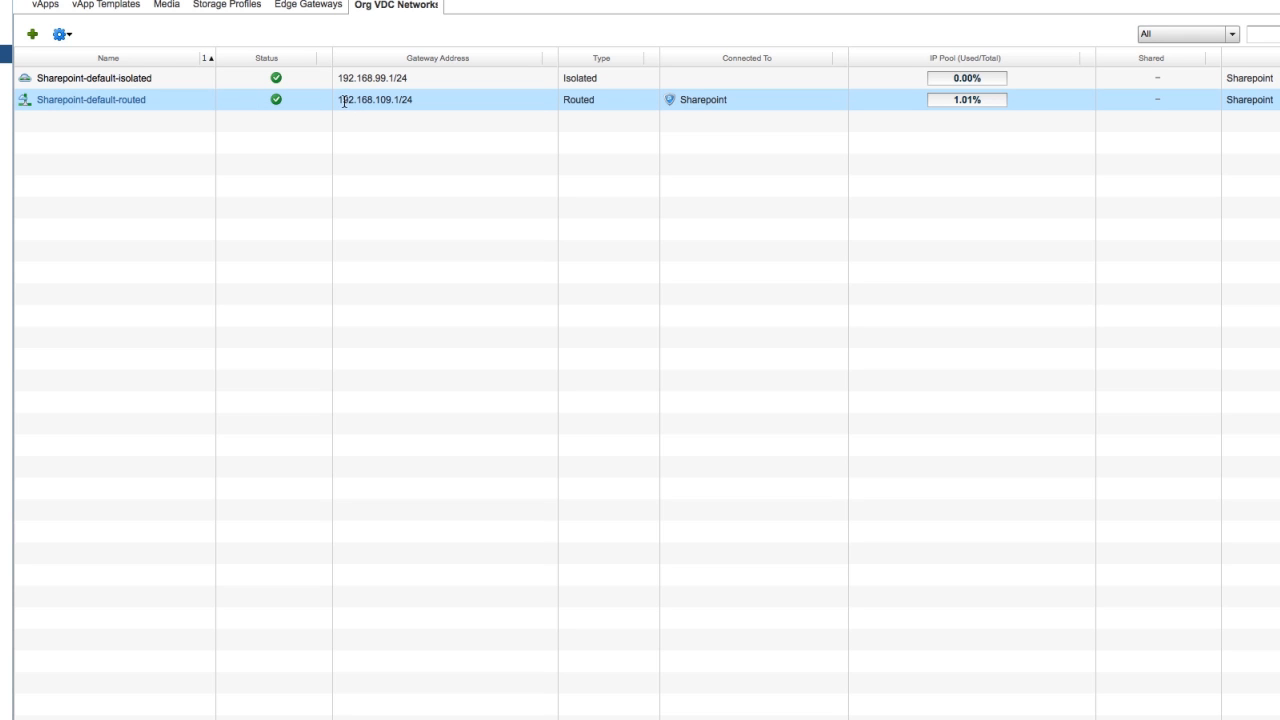
Check the static IP pool in the network specification of the Sharepoint-default-routed network
right_click(377, 101)
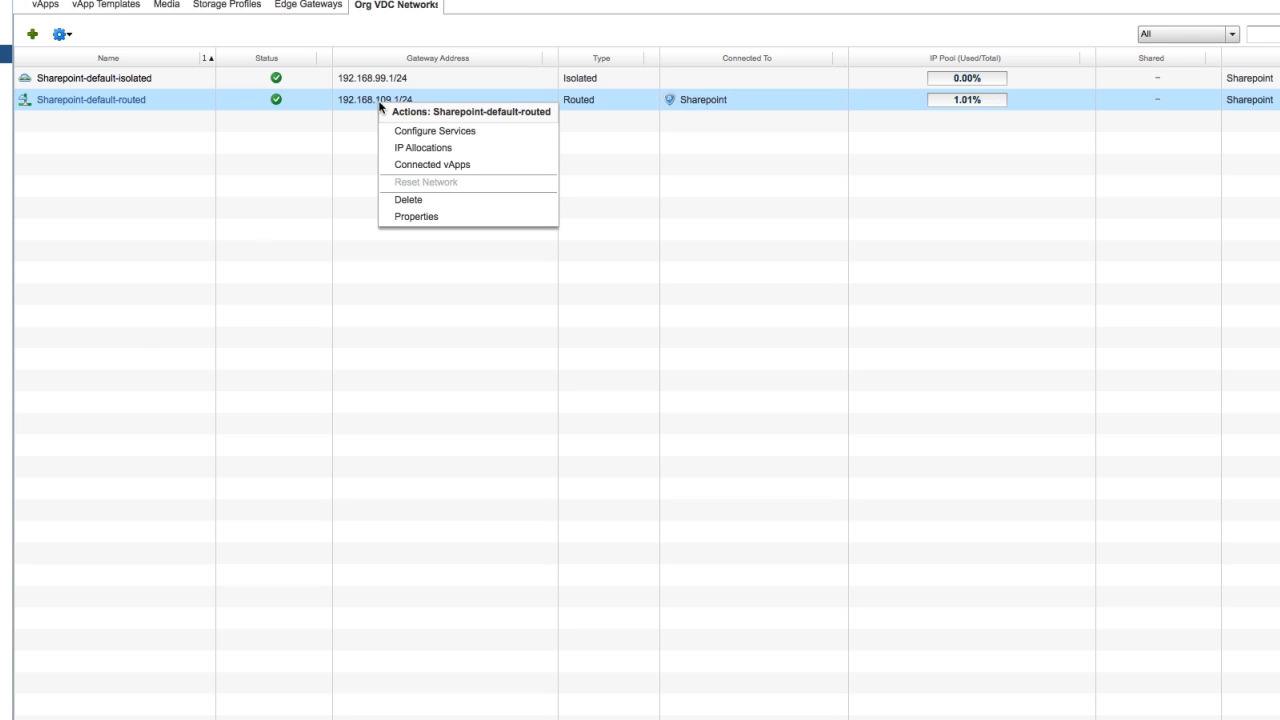
left_click(418, 216)
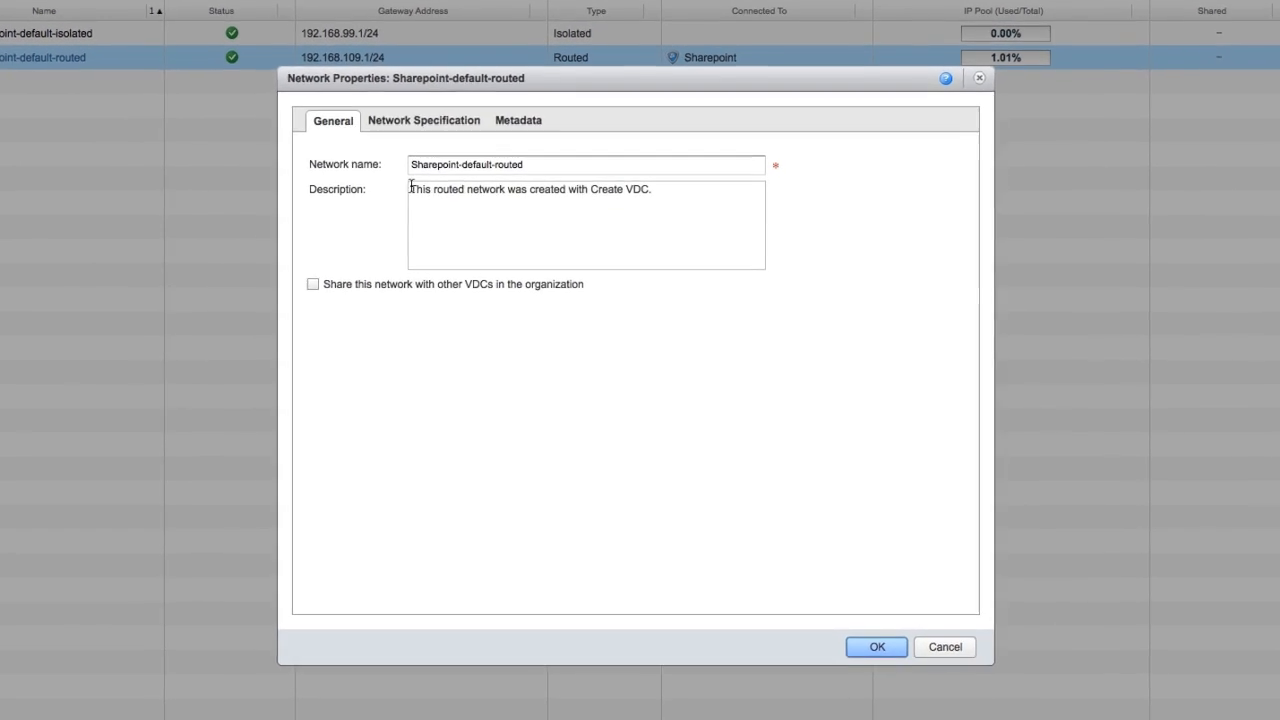
left_click(420, 120)
left_click(389, 432)
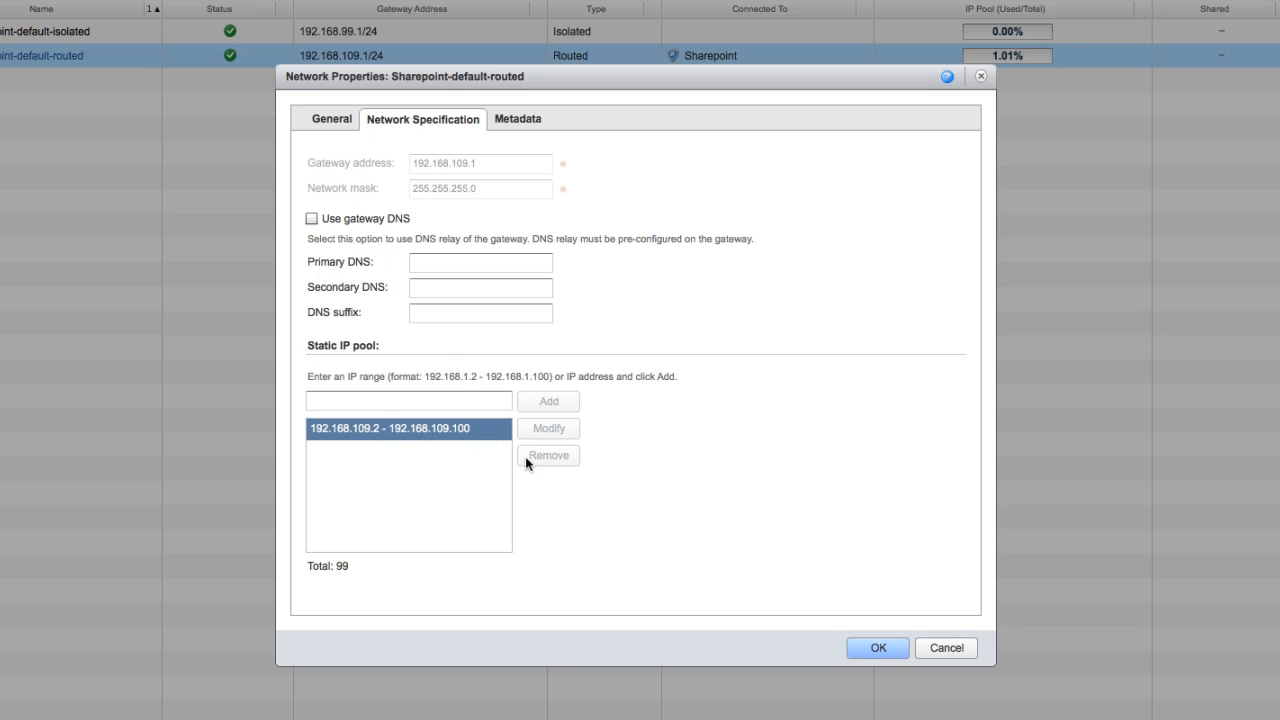
left_click(941, 647)
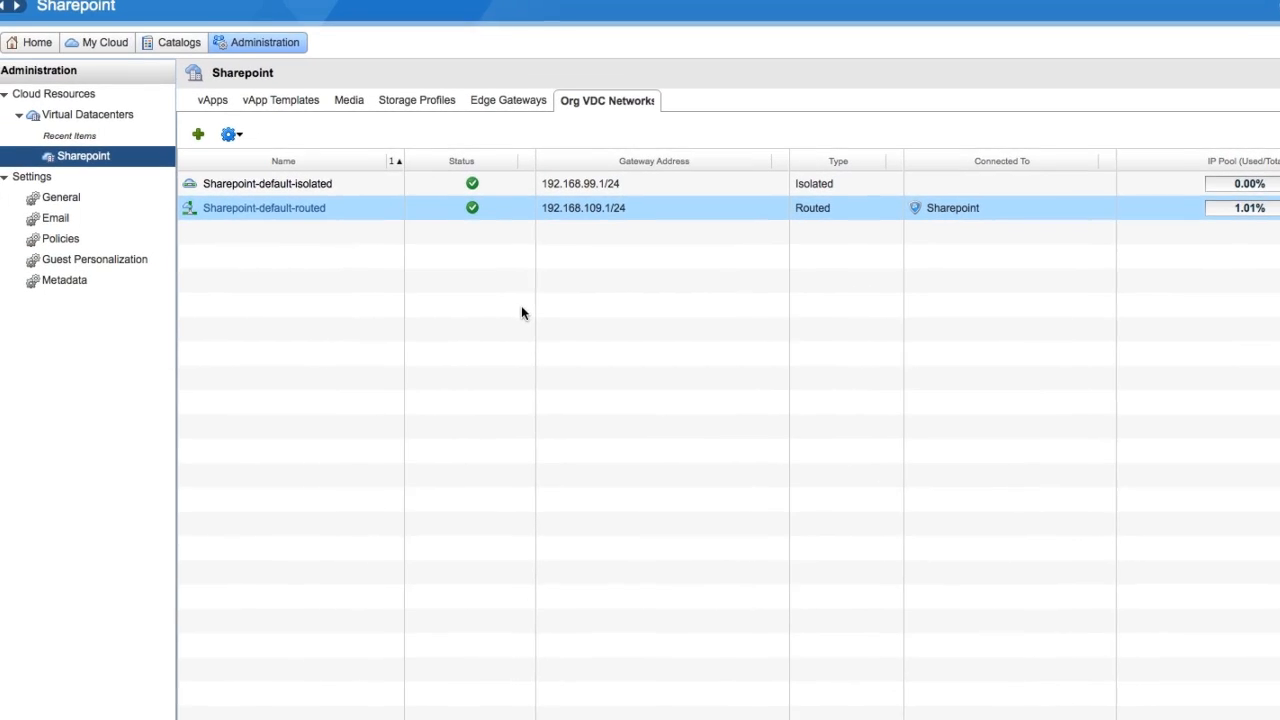
Enable DHCP for the Sharepoint-default-routed network and add a DHCP pool with the IP range 192.168.109.101-192.168.109.125
right_click(324, 217)
left_click(366, 250)
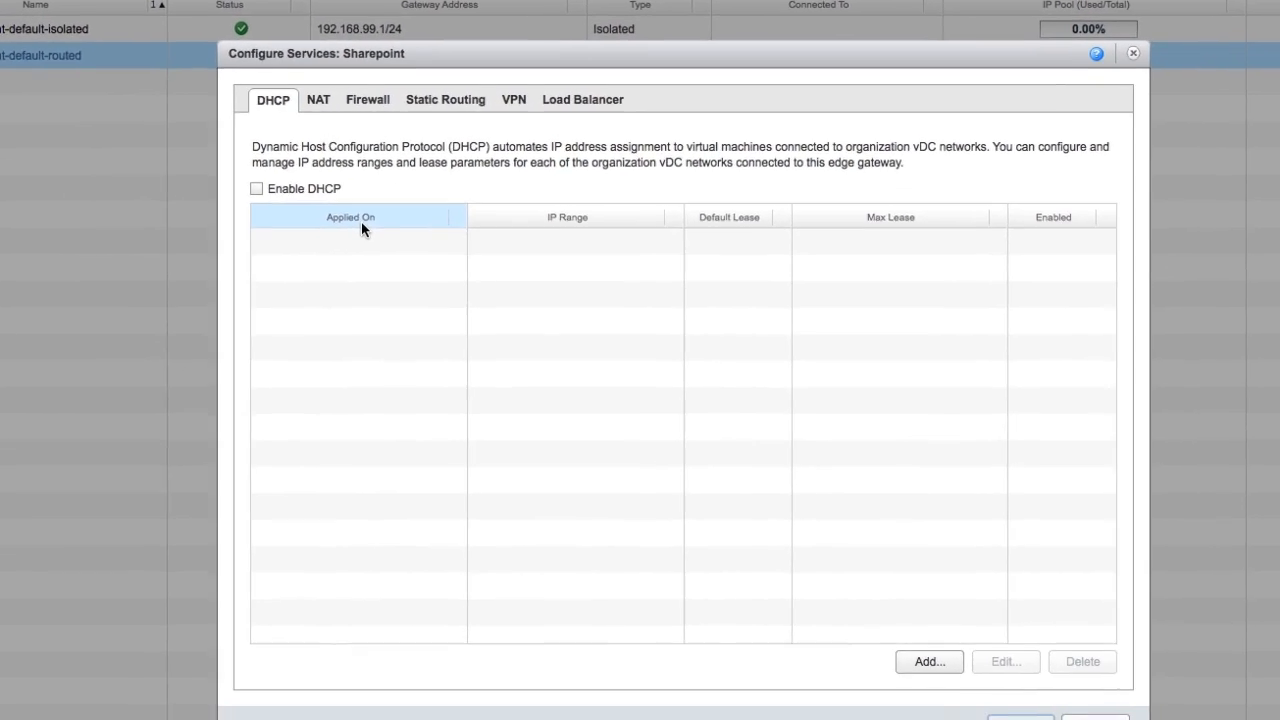
left_click(236, 176)
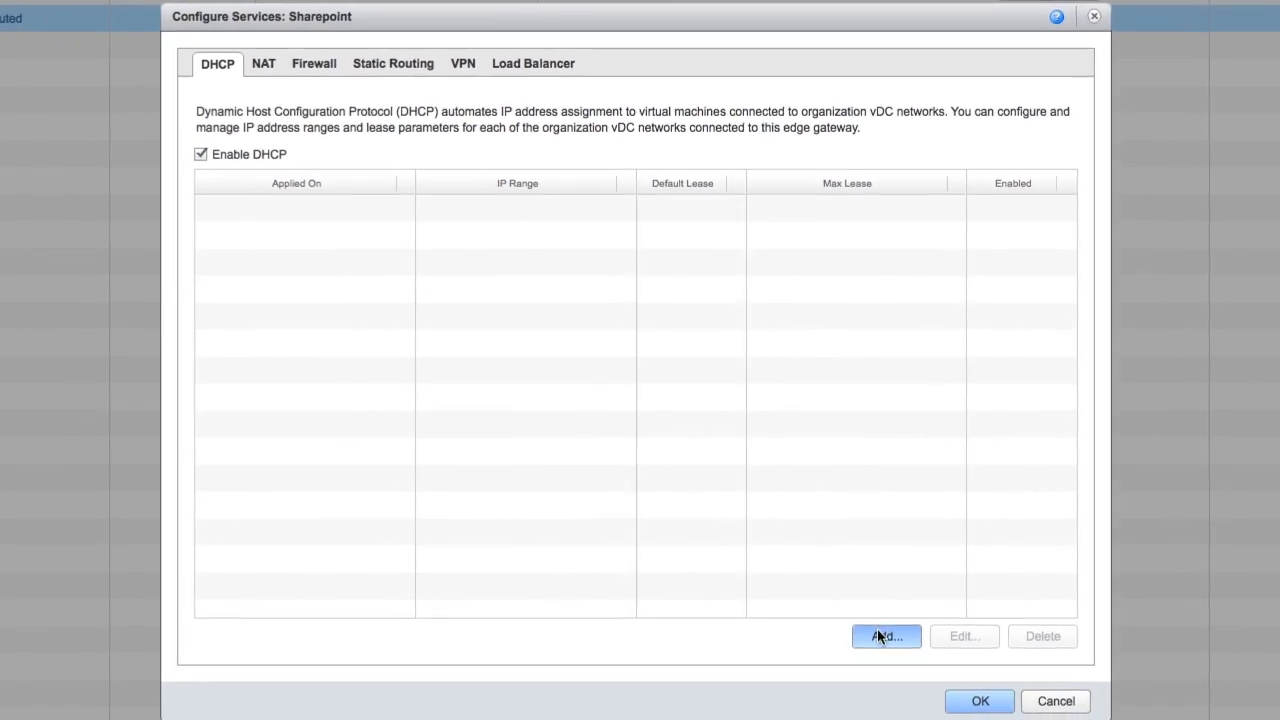
left_click(910, 650)
left_click(591, 366)
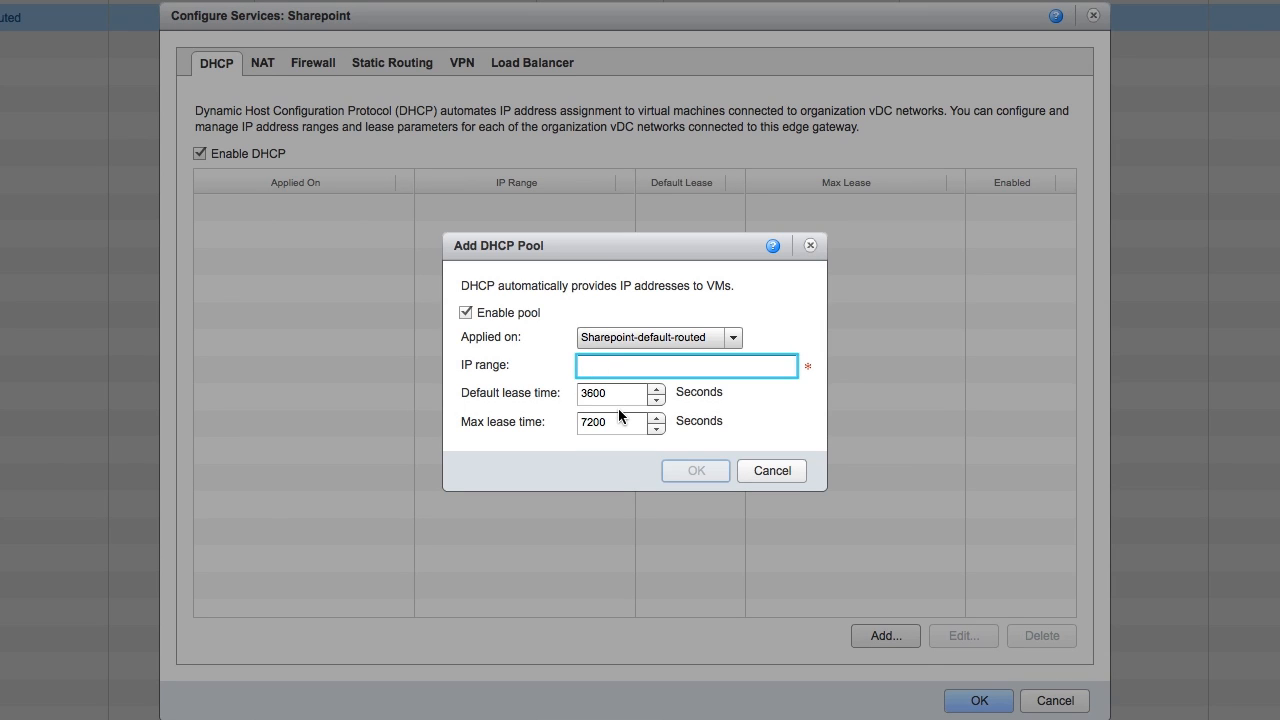
type("192.168.109.101-192.16")
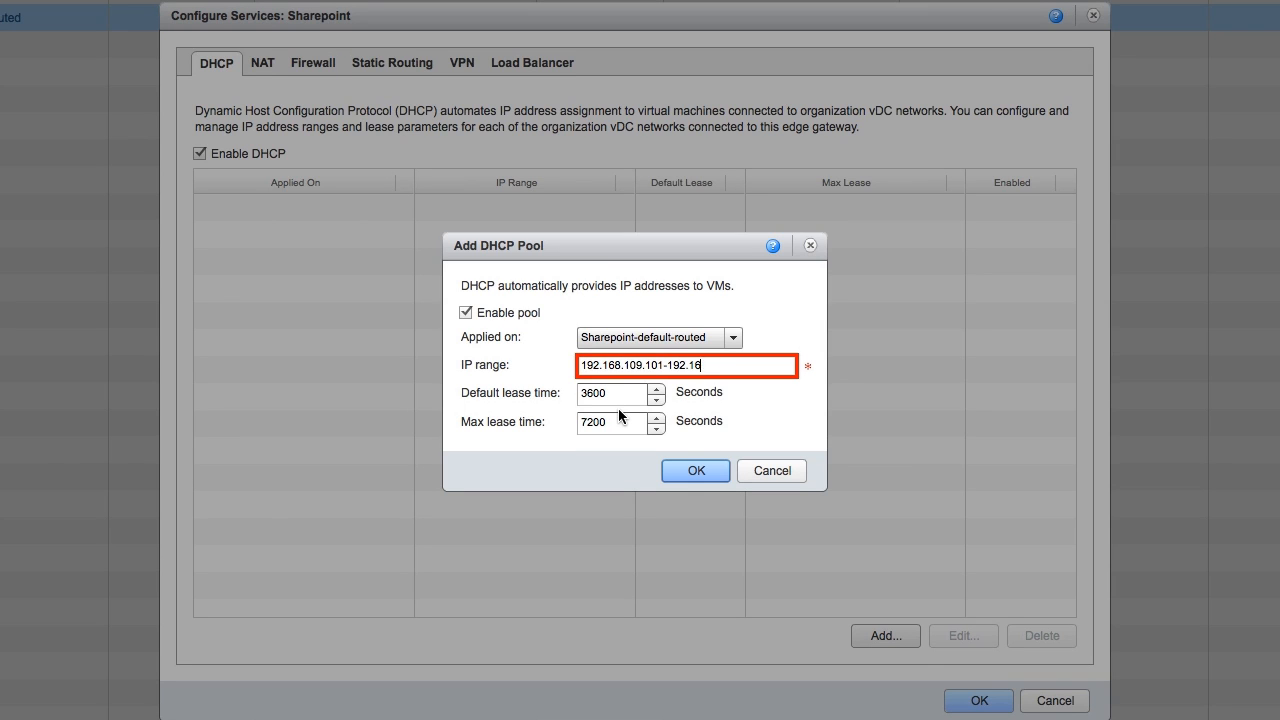
type("8.109.125")
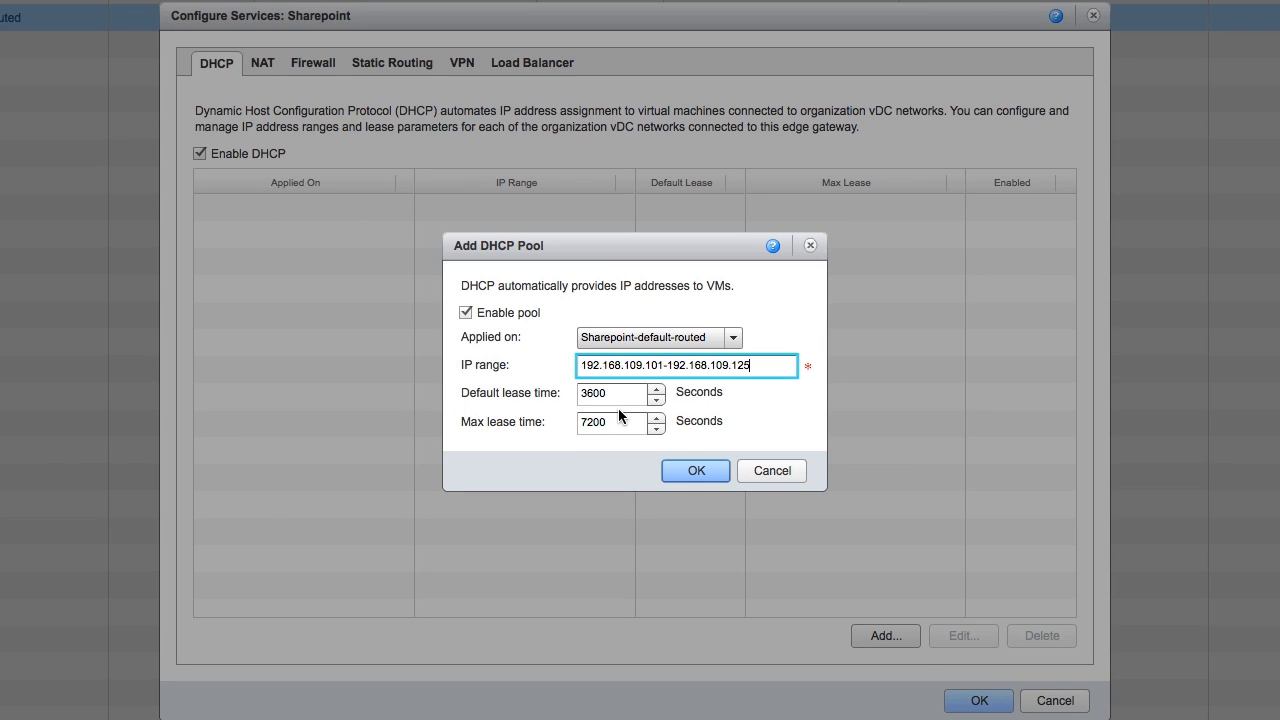
left_click(690, 472)
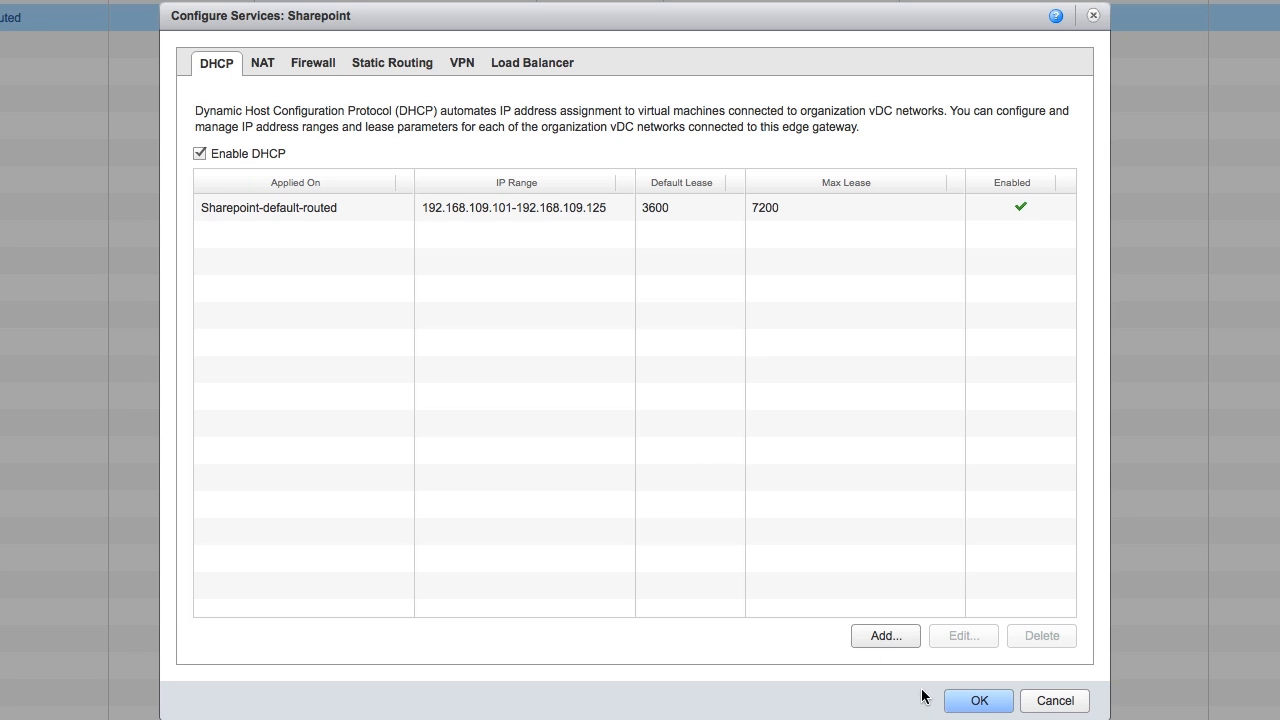
left_click(976, 699)
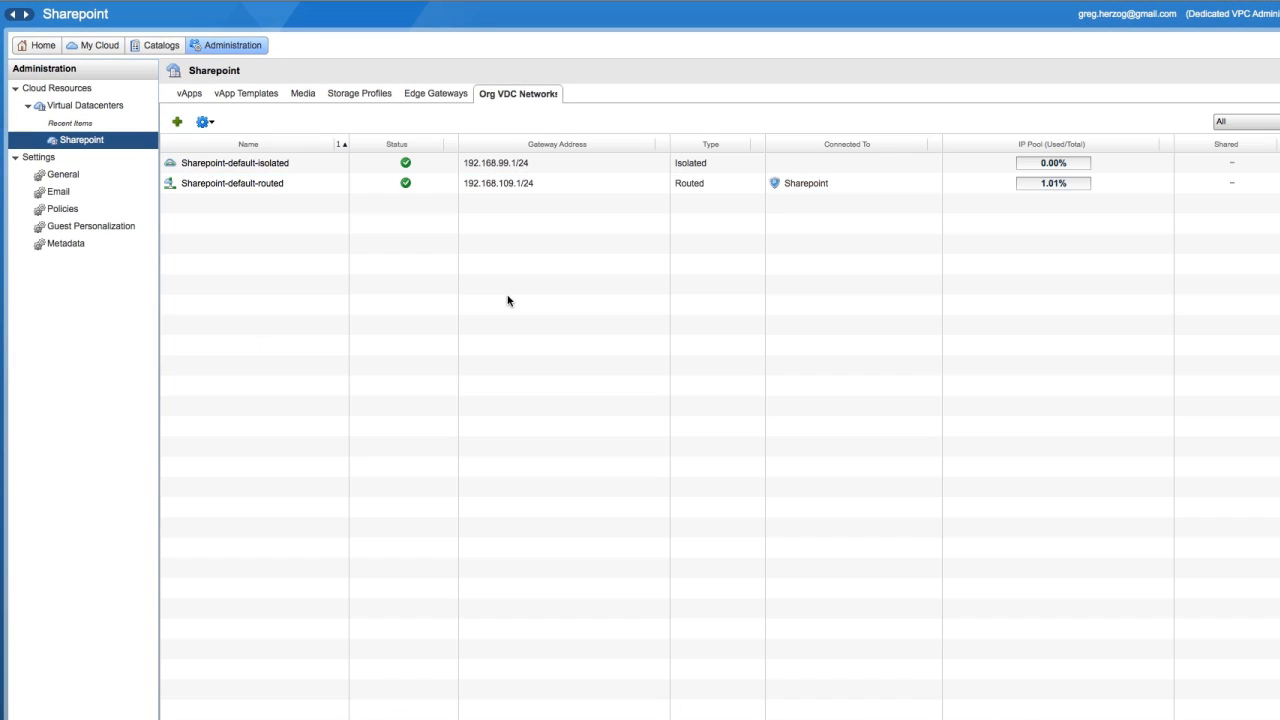
Review the DHCP settings in the Sharepoint edge gateway's services and close them
left_click(434, 94)
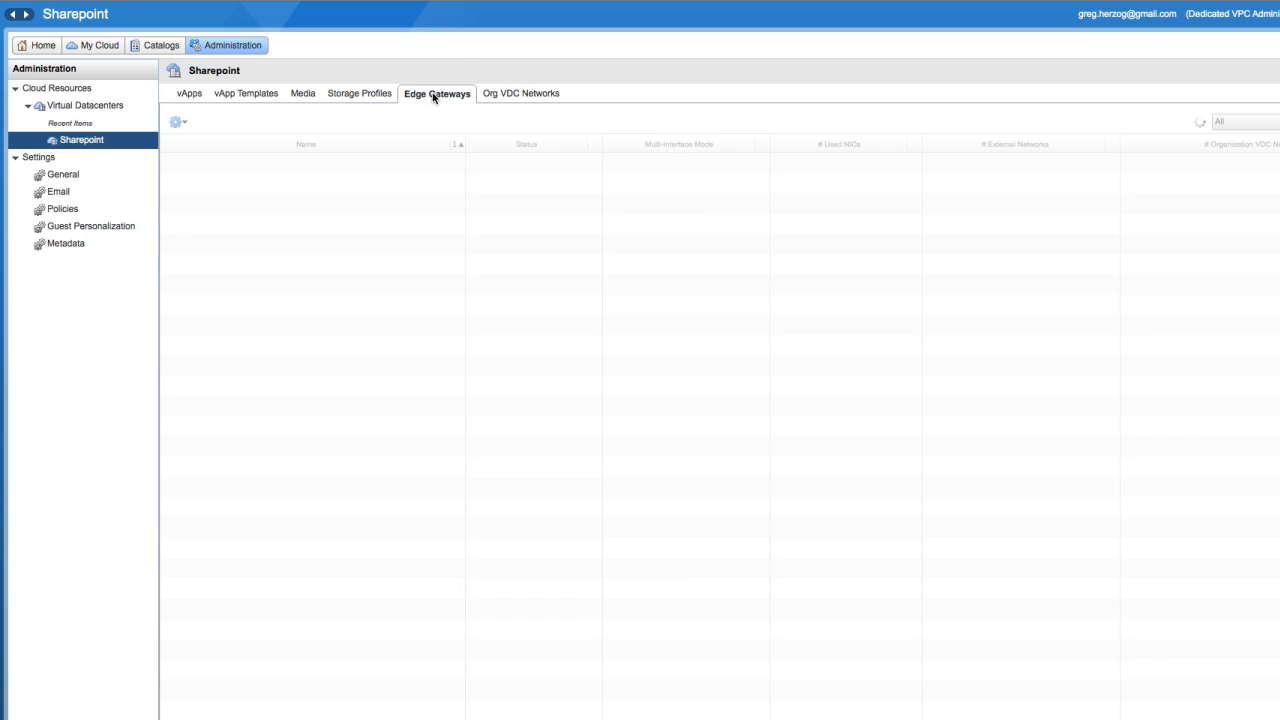
right_click(251, 165)
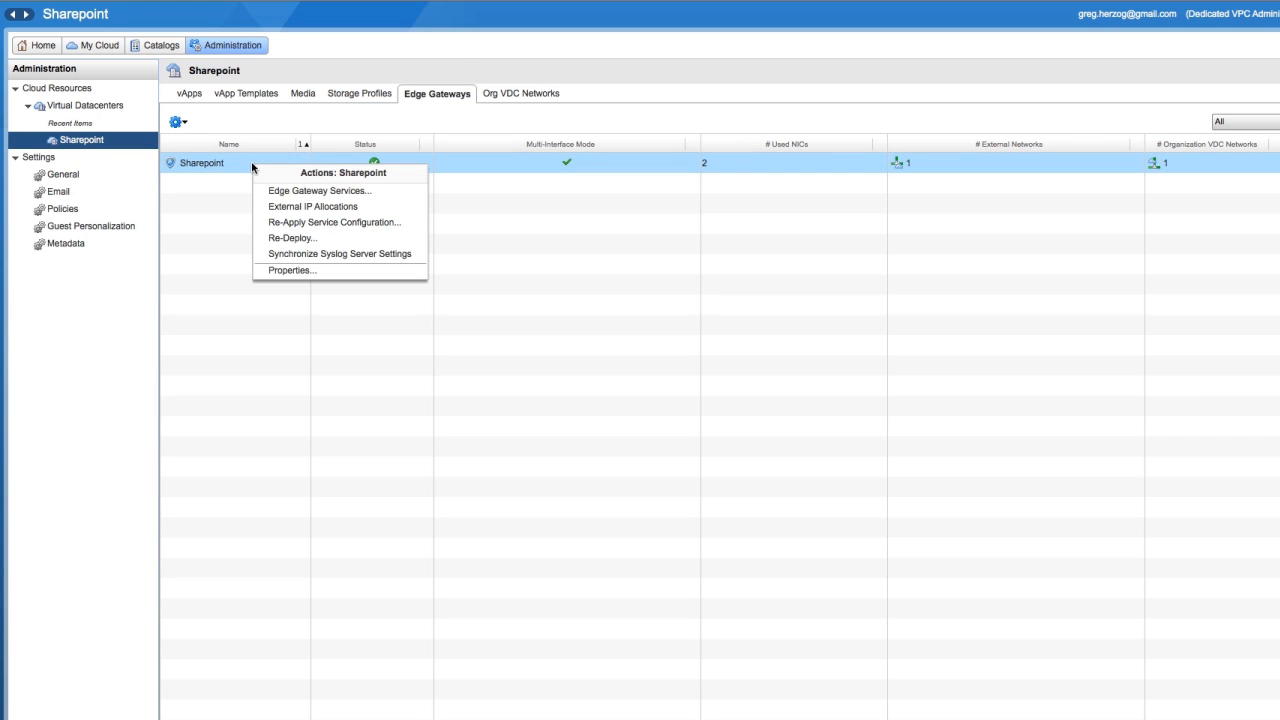
left_click(295, 192)
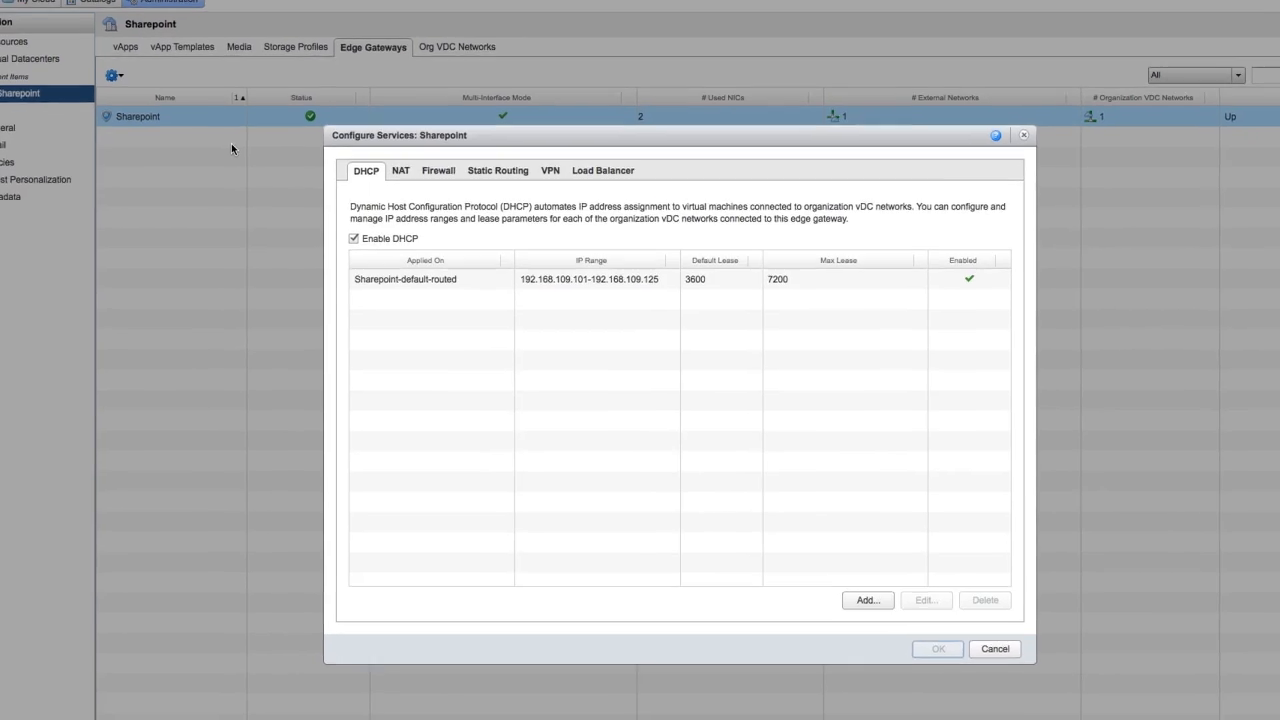
left_click(372, 256)
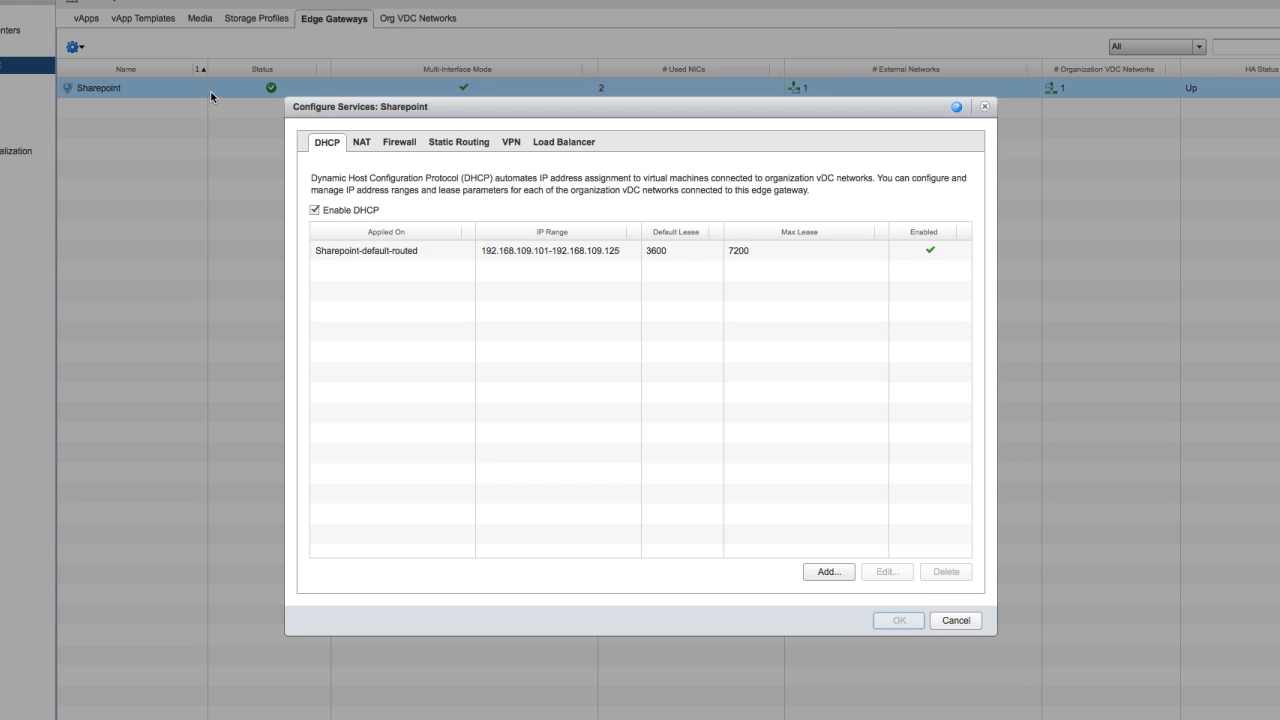
left_click(956, 621)
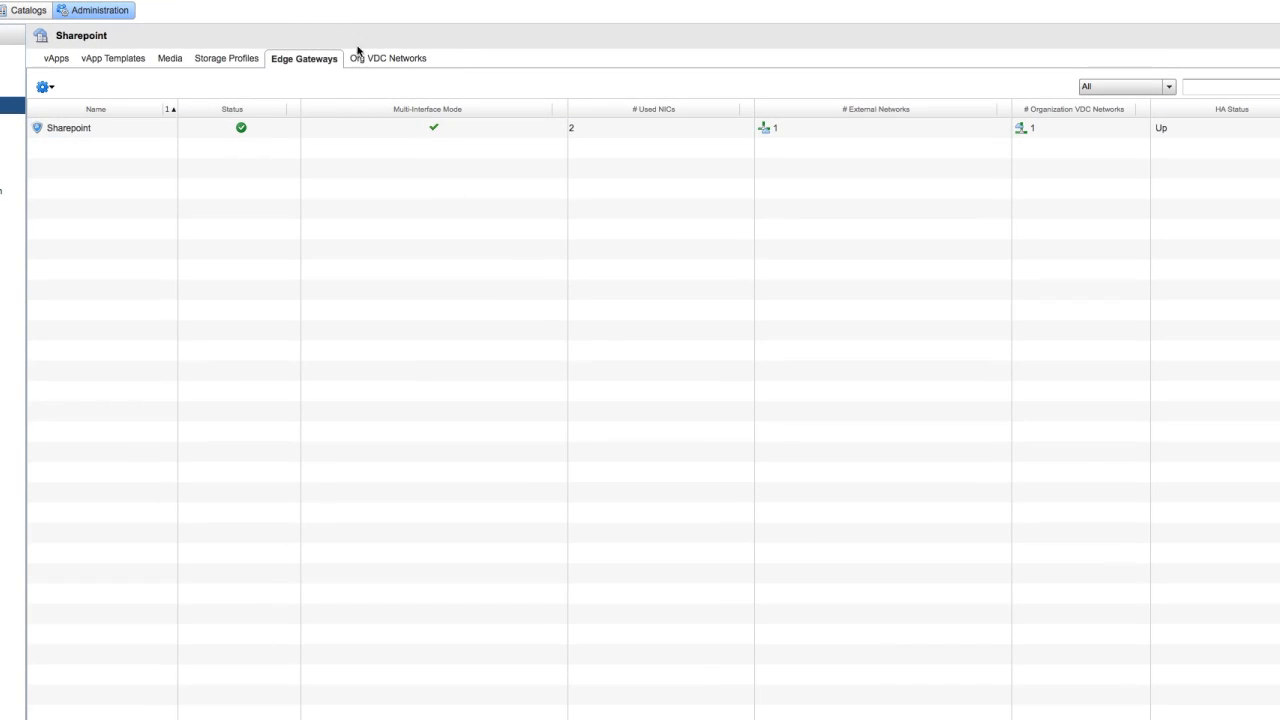
Return to the organization VDC networks and review the DHCP service configuration of Sharepoint-default-isolated again
left_click(401, 21)
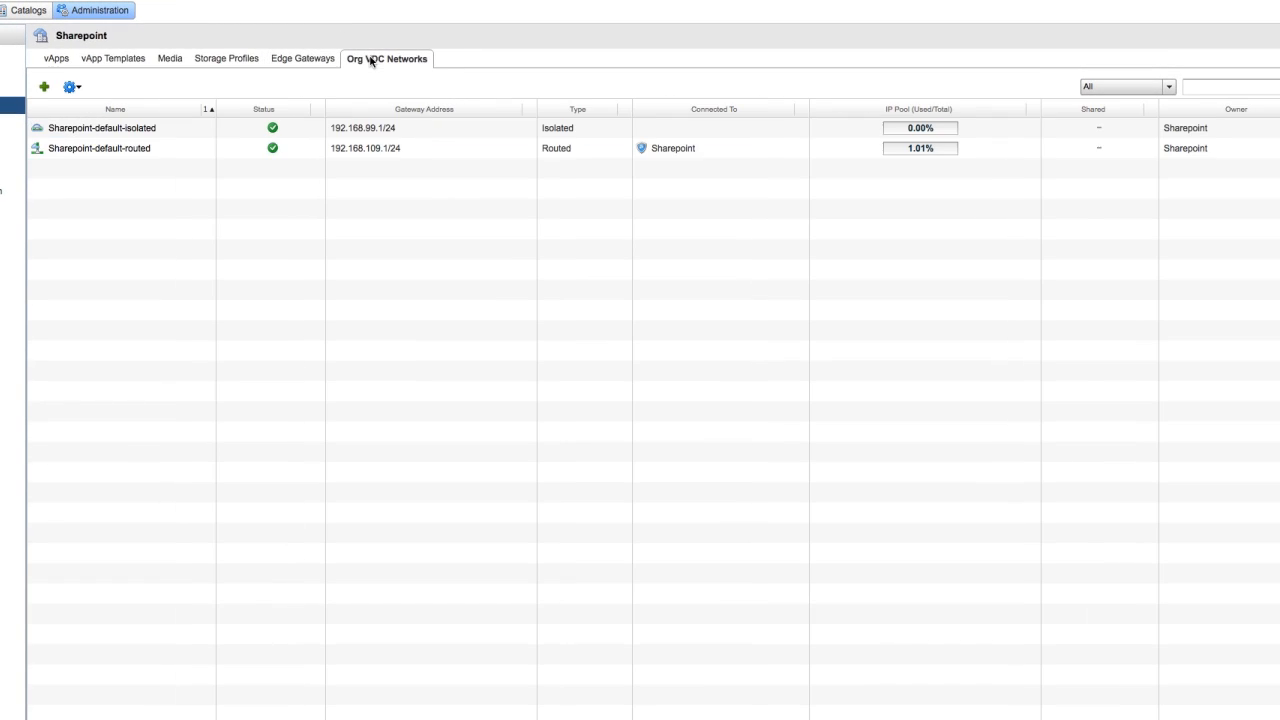
right_click(104, 129)
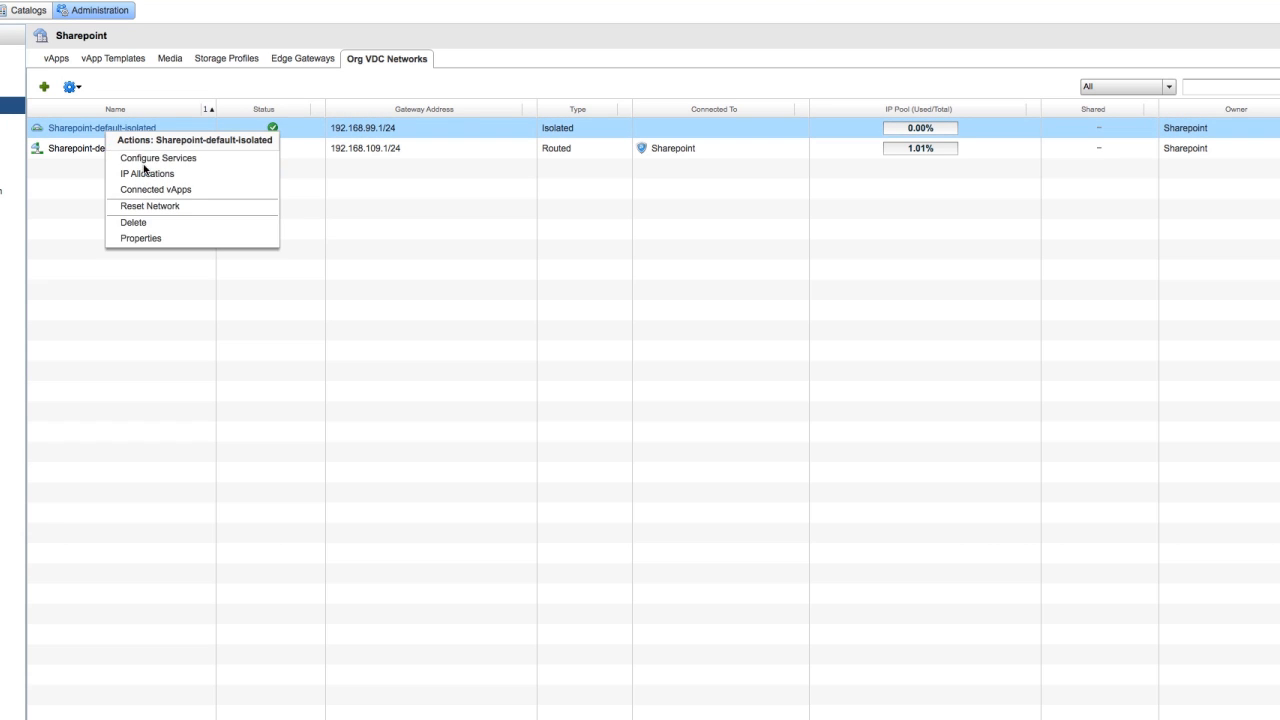
left_click(157, 158)
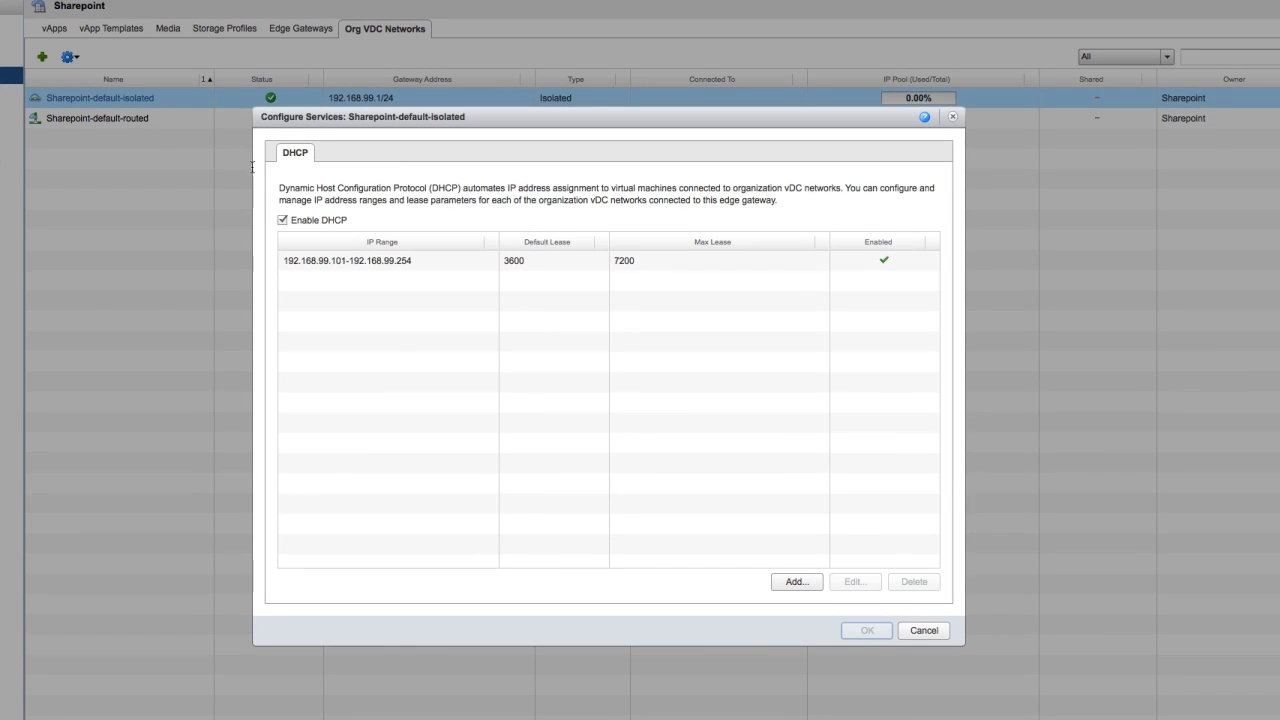
left_click(908, 629)
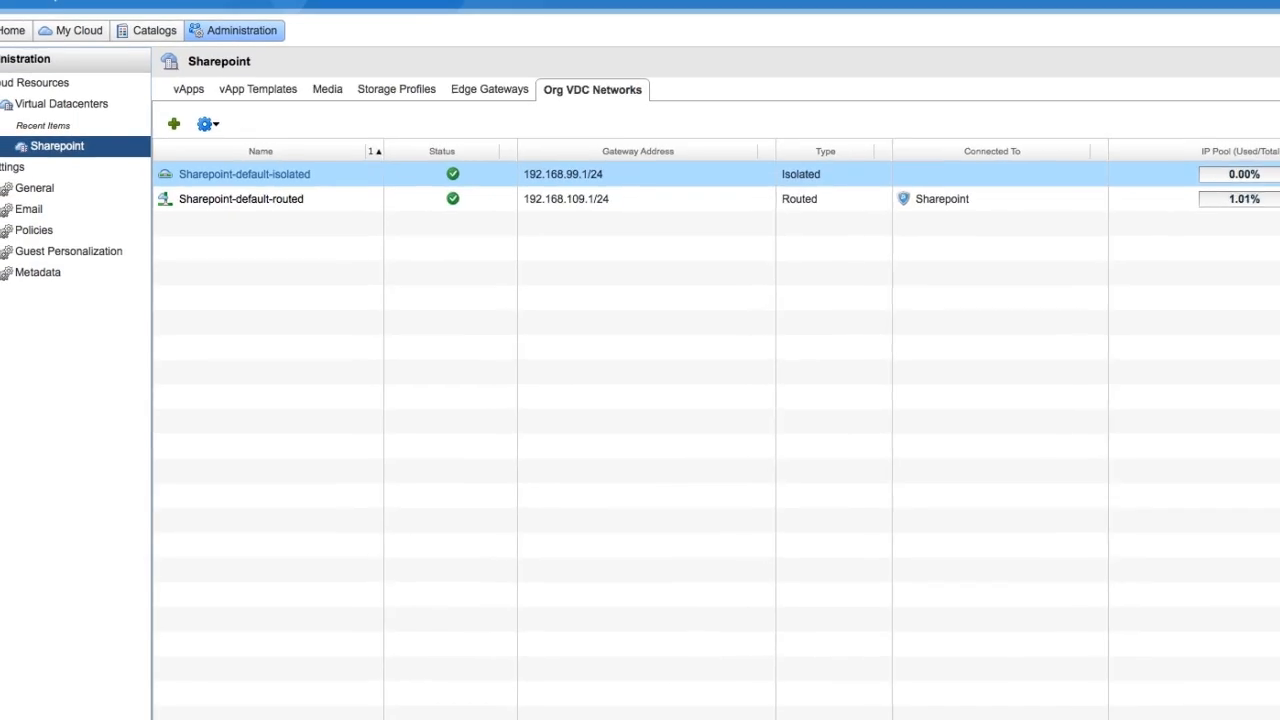
left_click(284, 199)
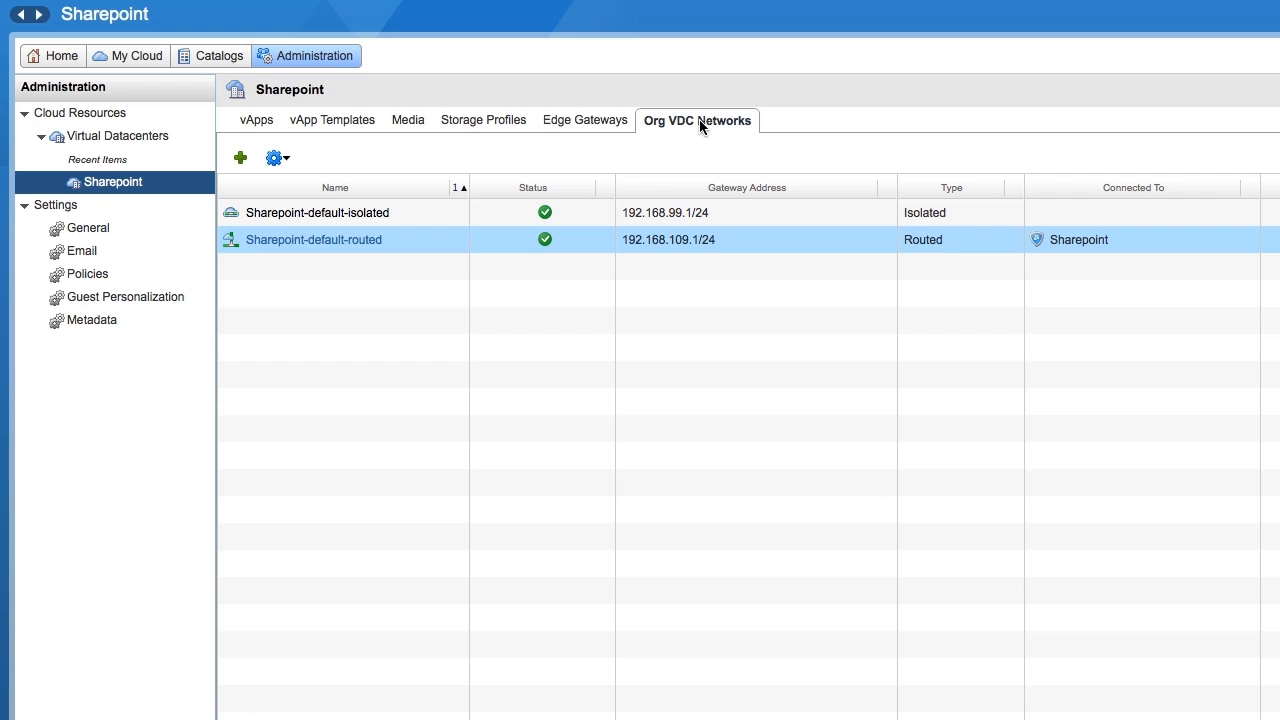
left_click(585, 121)
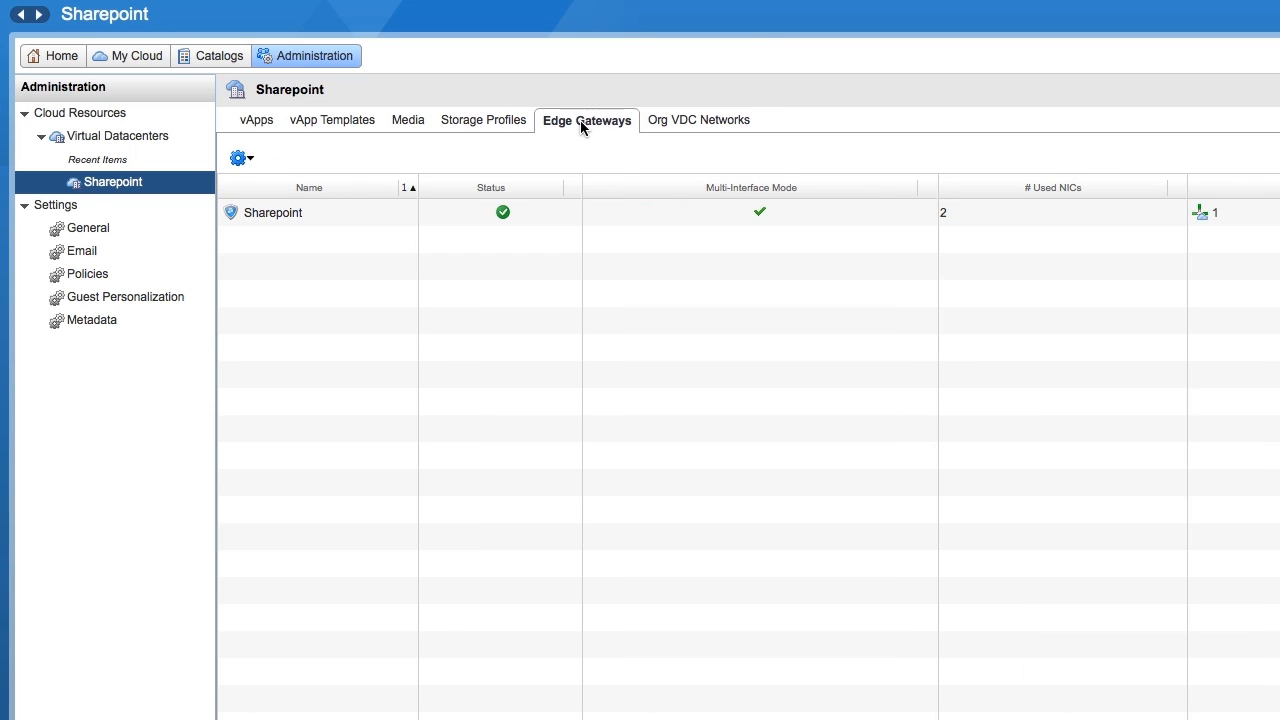
left_click(334, 217)
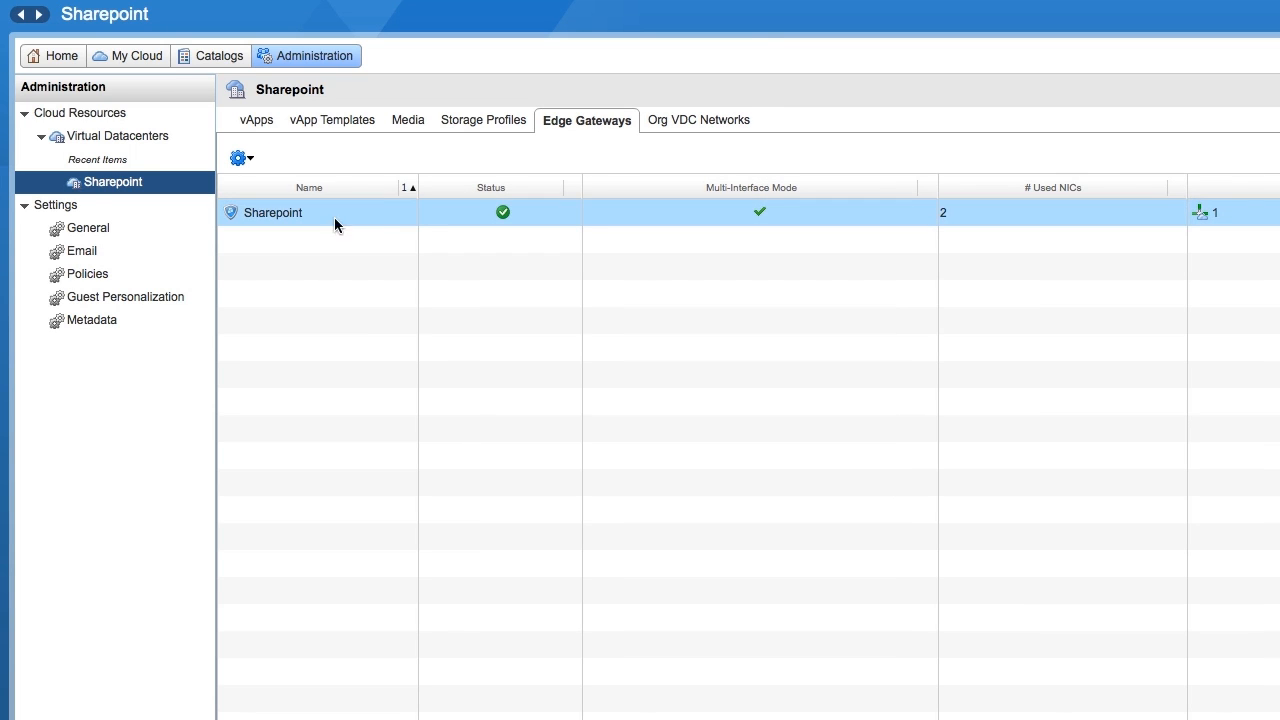
left_click(675, 122)
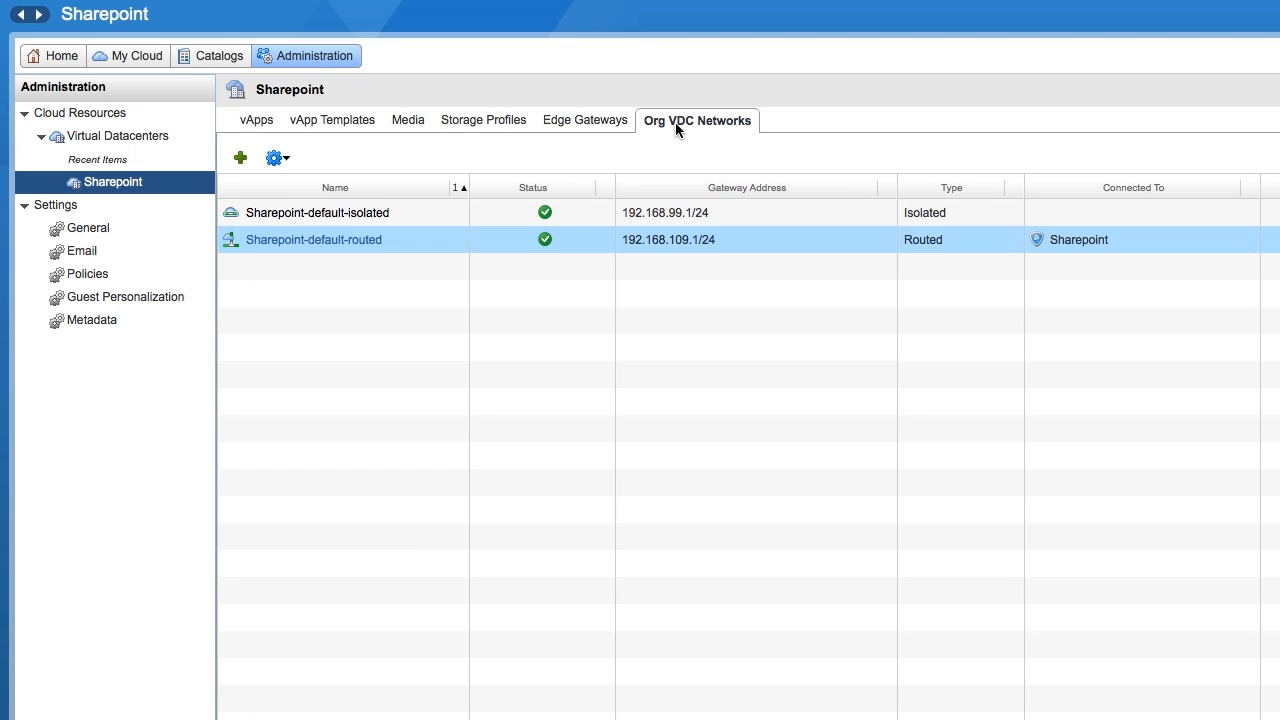